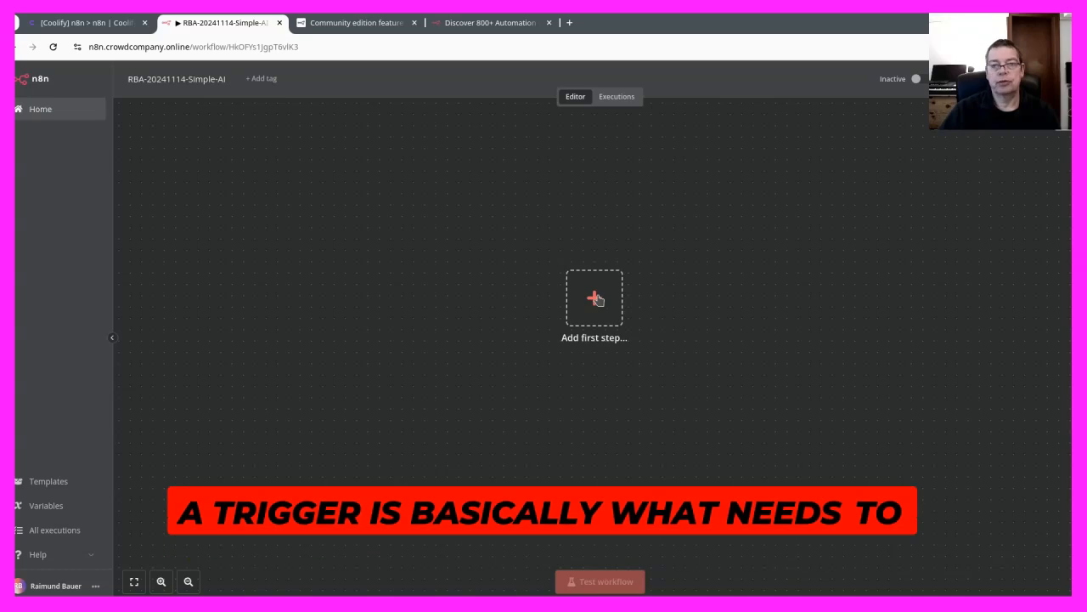
# - Add an On chat message trigger as the workflow's first node, check its settings and return to the canvas
pyautogui.click(595, 297)
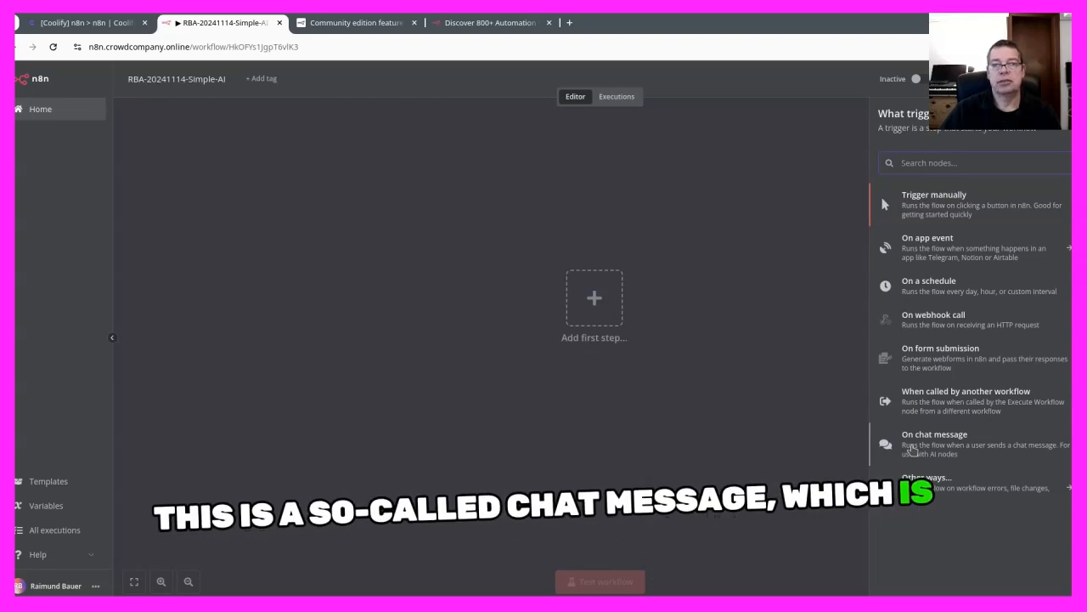
pyautogui.click(912, 450)
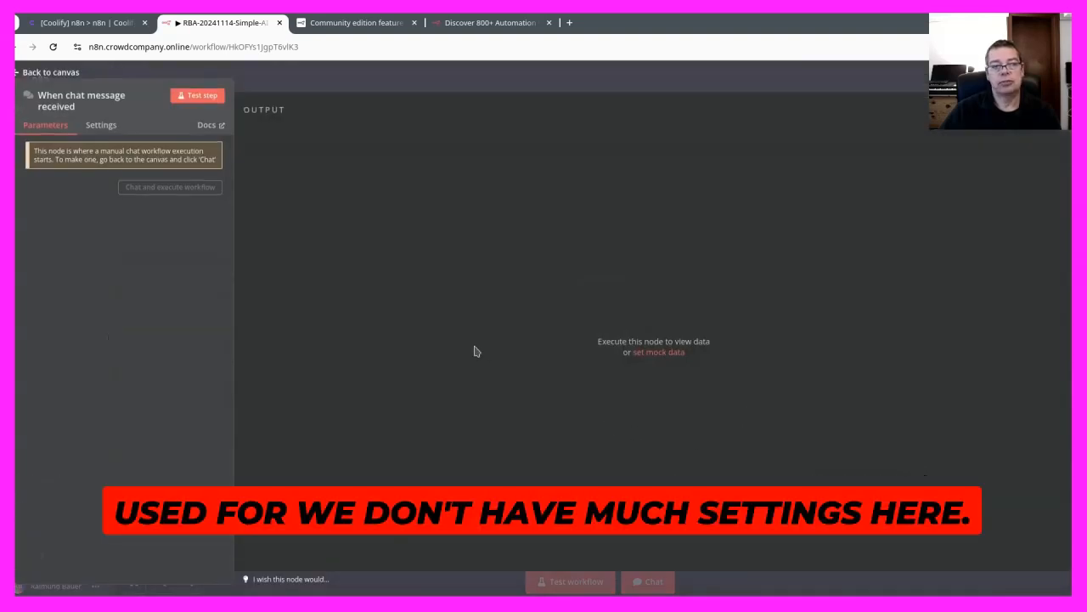
pyautogui.click(101, 125)
pyautogui.press('Escape')
# - Add an OpenAI node with the Message a model action after the chat trigger
pyautogui.click(651, 308)
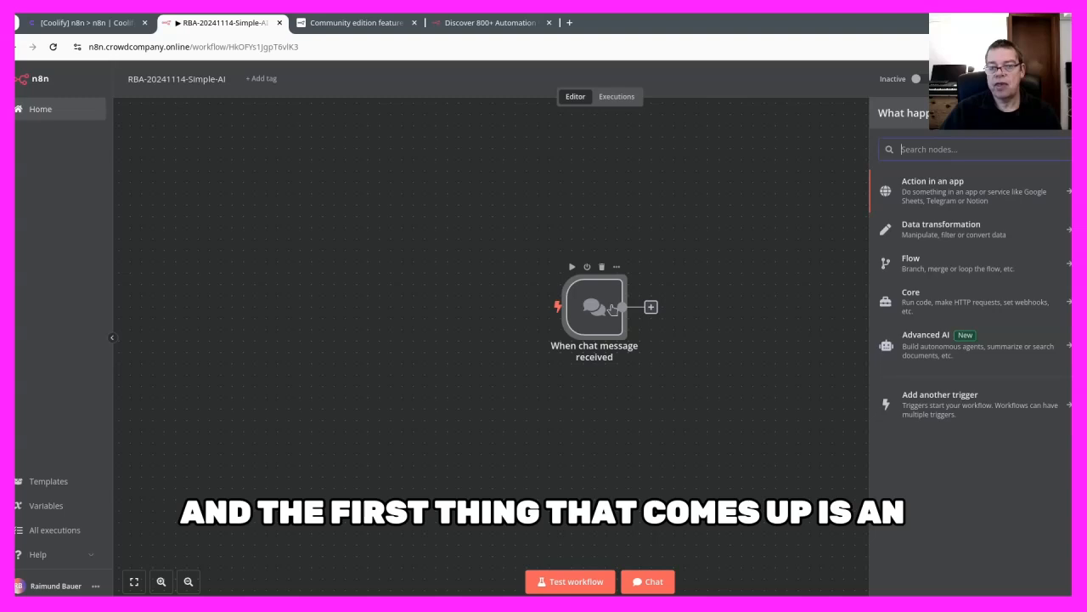
pyautogui.click(947, 355)
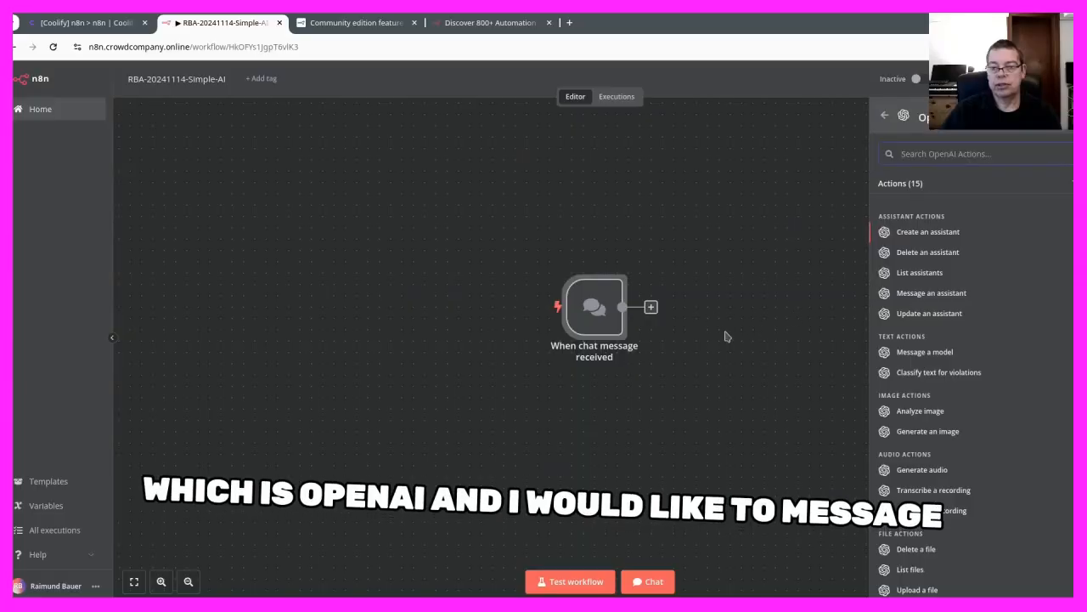
pyautogui.click(918, 353)
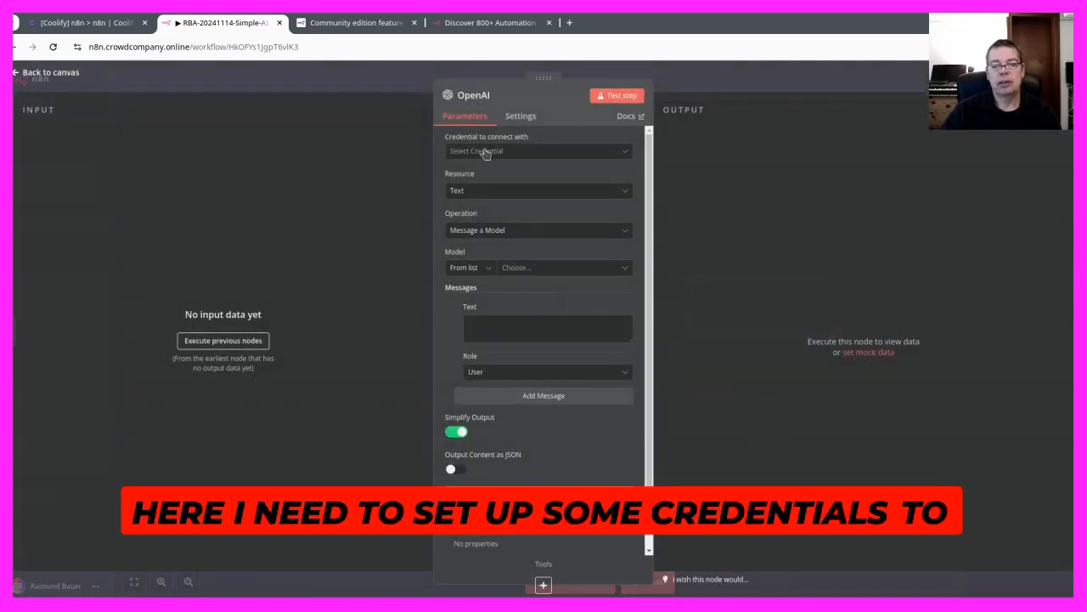
# - Start a new credential for the OpenAI node and read the linked documentation on how to set it up
pyautogui.click(557, 153)
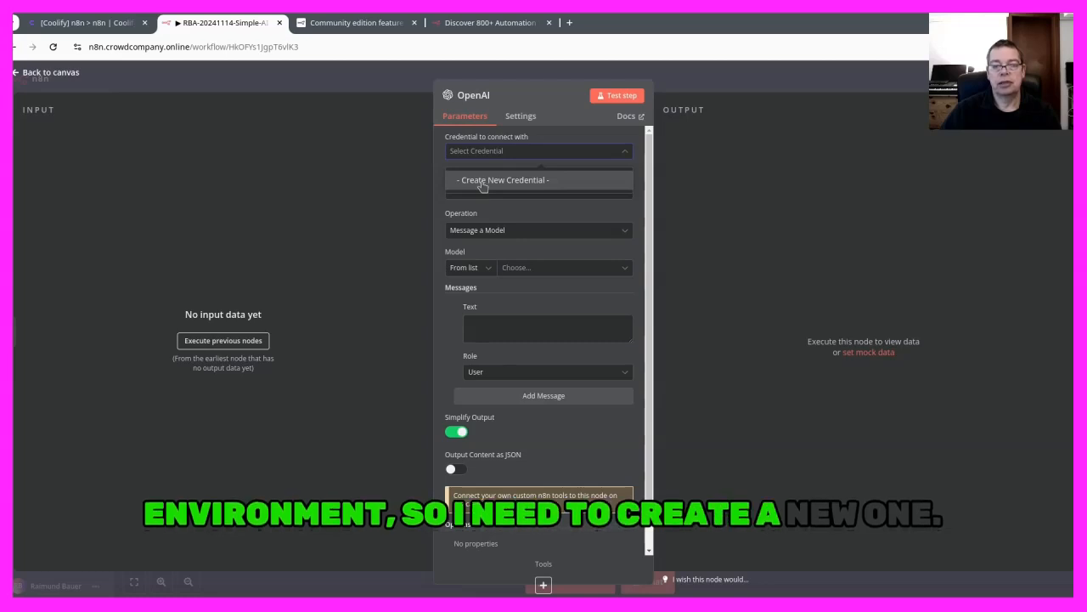
pyautogui.click(482, 182)
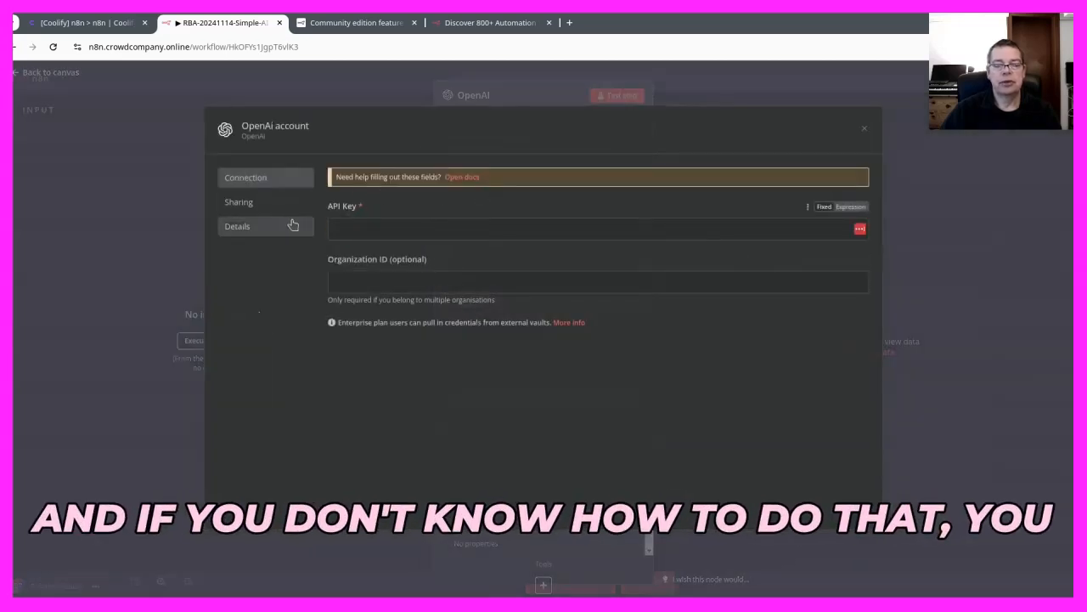
pyautogui.click(464, 177)
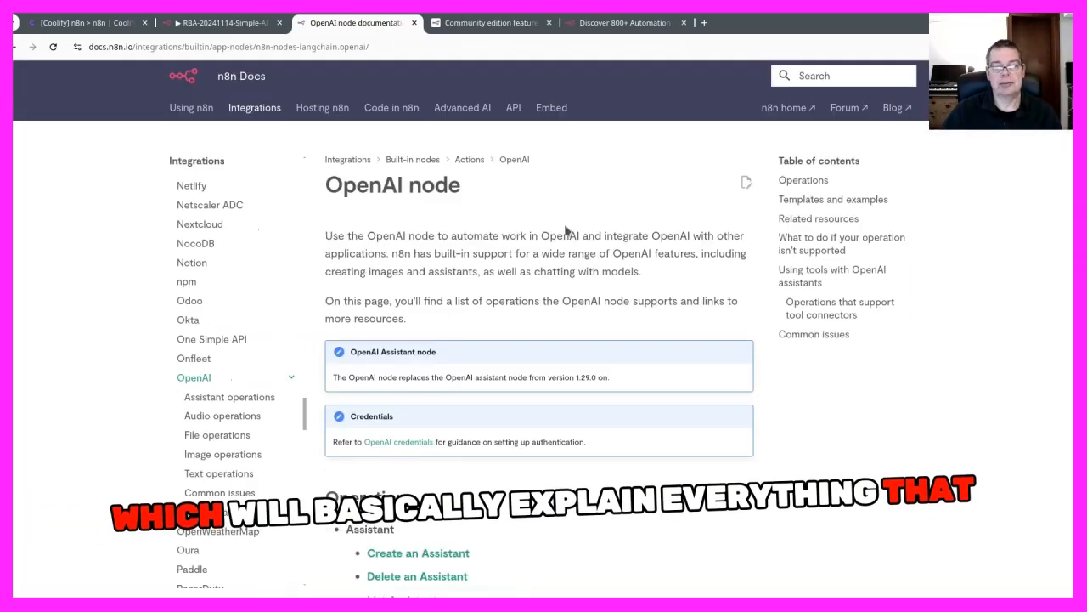
pyautogui.scroll(-4, 563, 233)
pyautogui.scroll(-5, 563, 235)
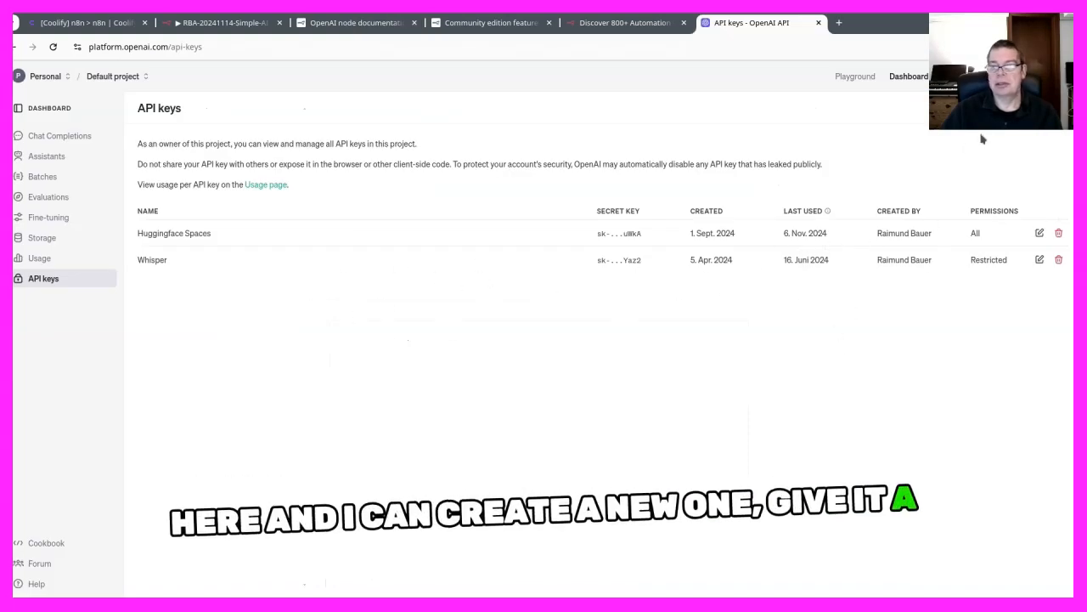
# - Create an OpenAI secret key named N8N for the Default project with All permissions
pyautogui.click(1002, 108)
pyautogui.write('N8N')
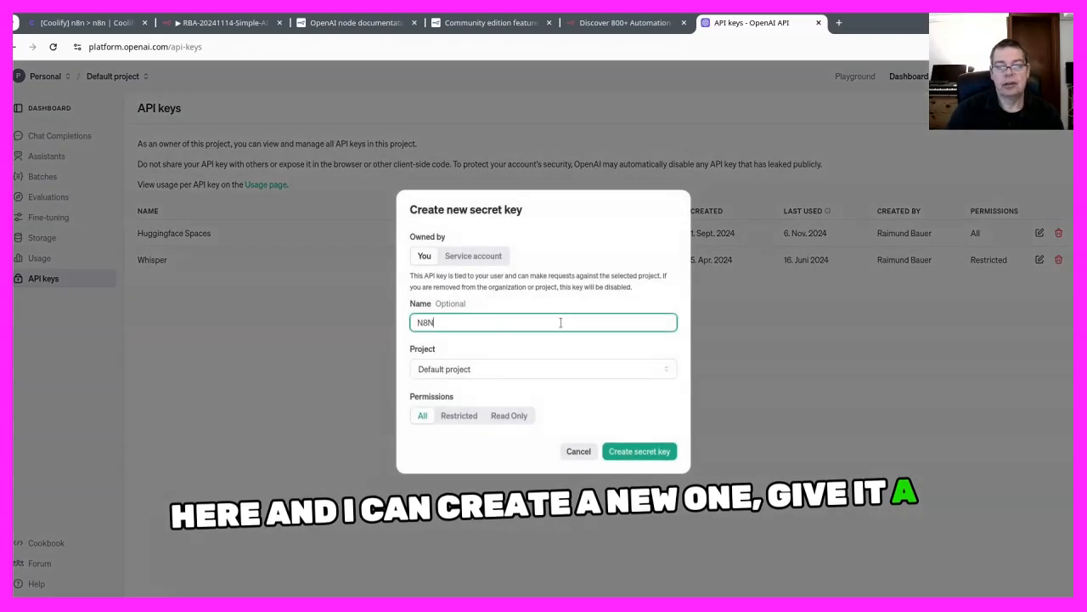
pyautogui.click(639, 451)
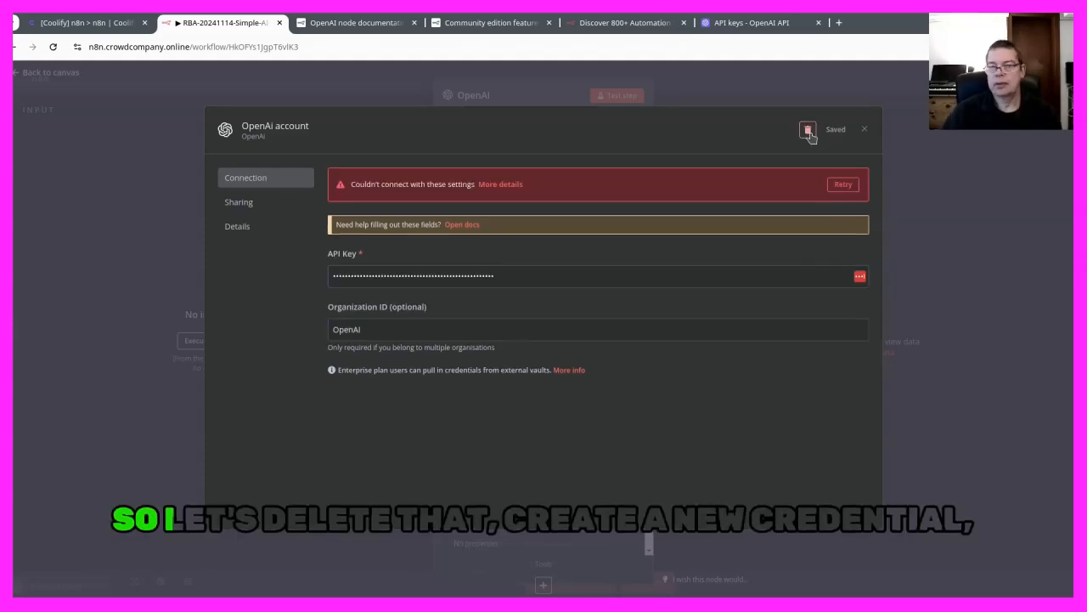
# - Delete the failing OpenAI credential in n8n and save a new one with the pasted API key and no organization ID
pyautogui.click(808, 126)
pyautogui.click(627, 360)
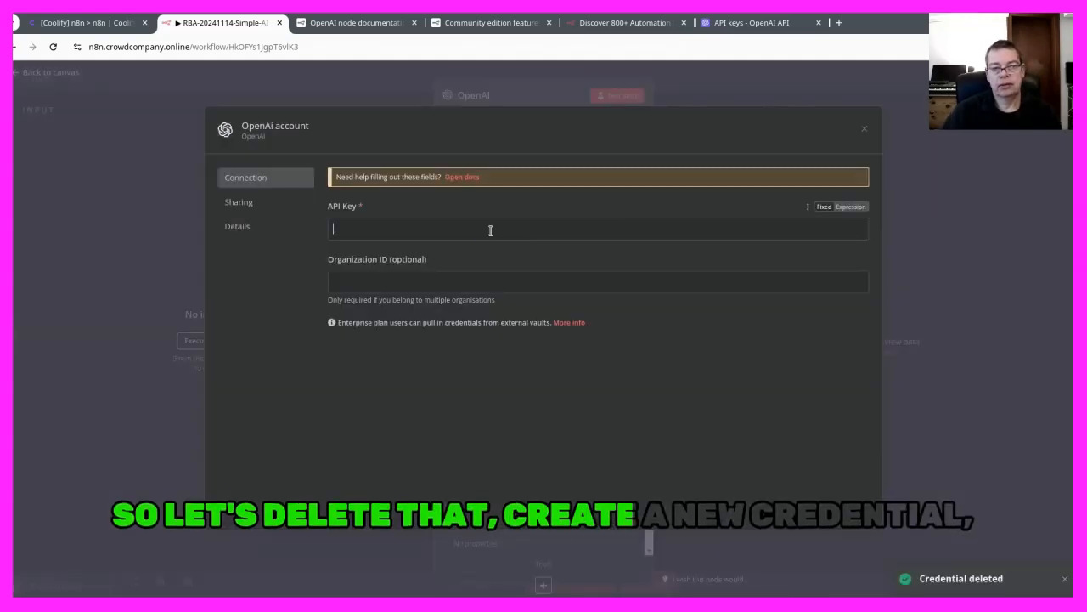
pyautogui.click(529, 226)
pyautogui.hotkey('ctrl', 'v')
pyautogui.click(542, 290)
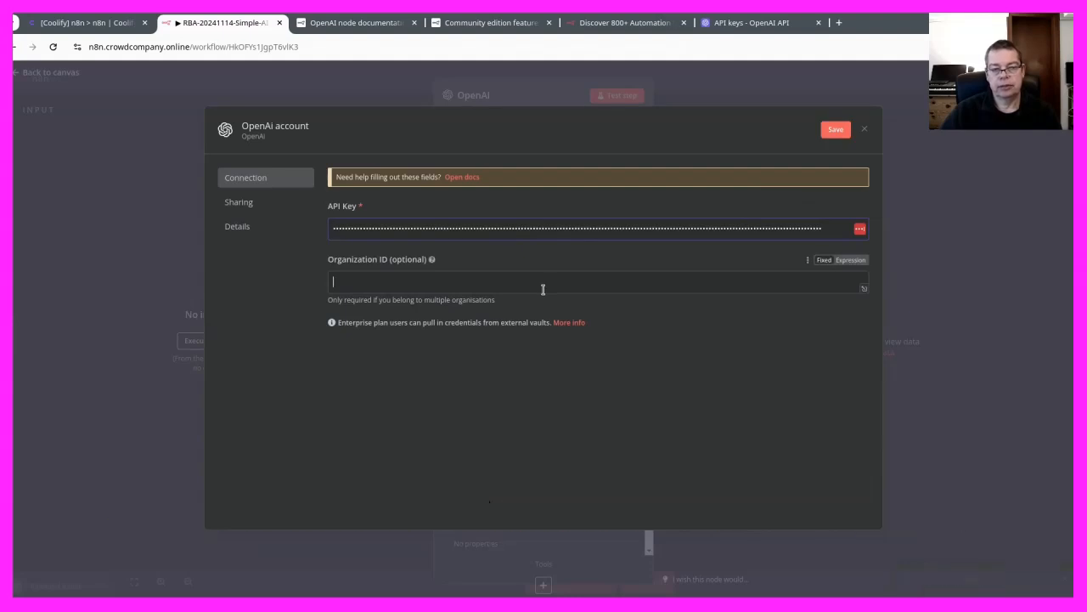
pyautogui.click(836, 129)
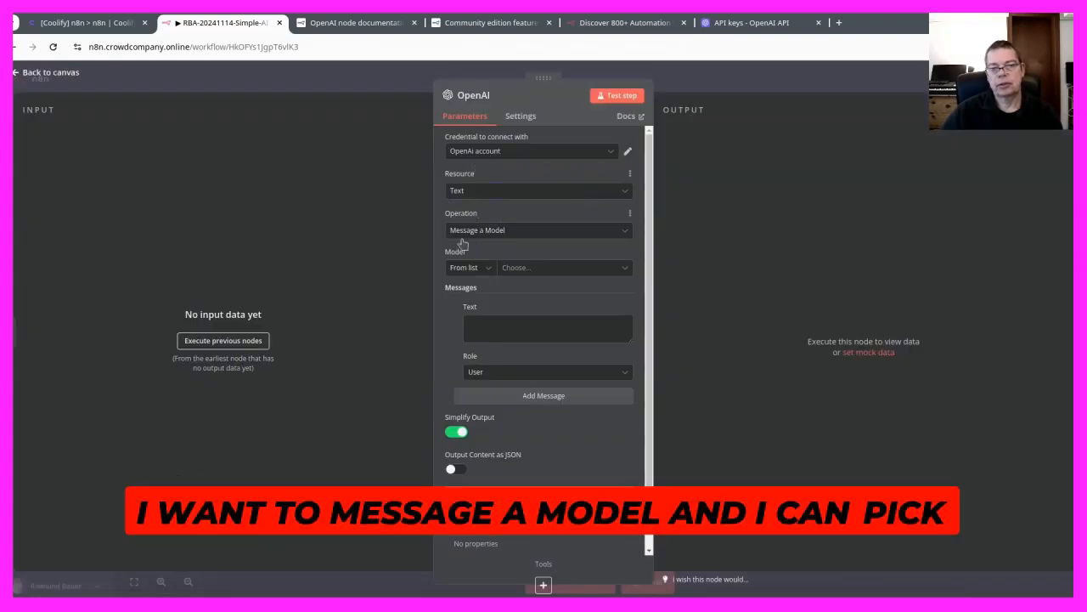
# - Choose GPT-4O-MINI as the OpenAI node's model and return to the canvas
pyautogui.click(531, 268)
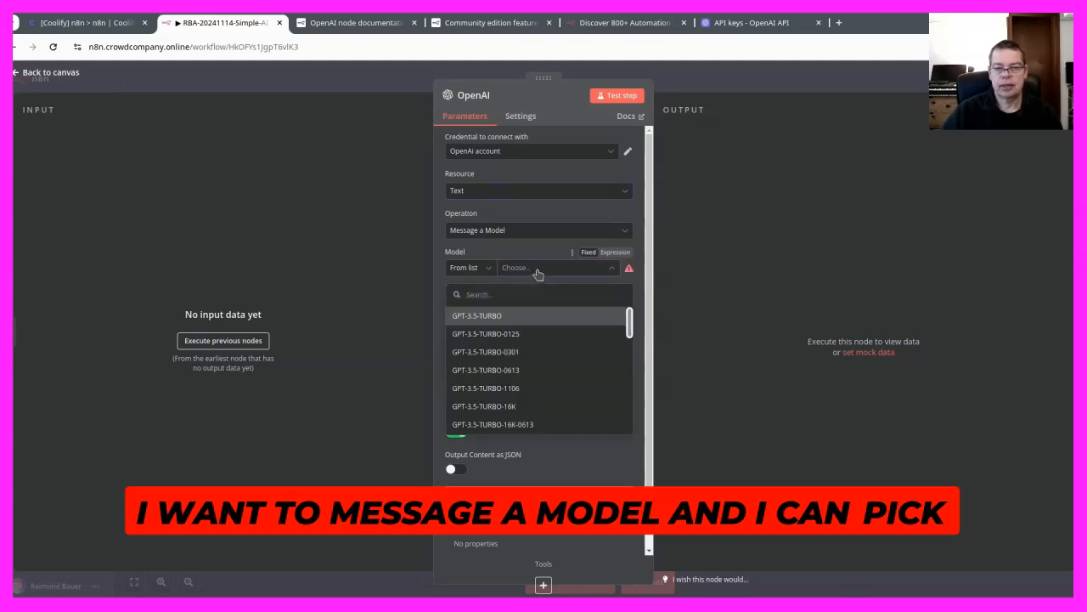
pyautogui.scroll(-6, 535, 335)
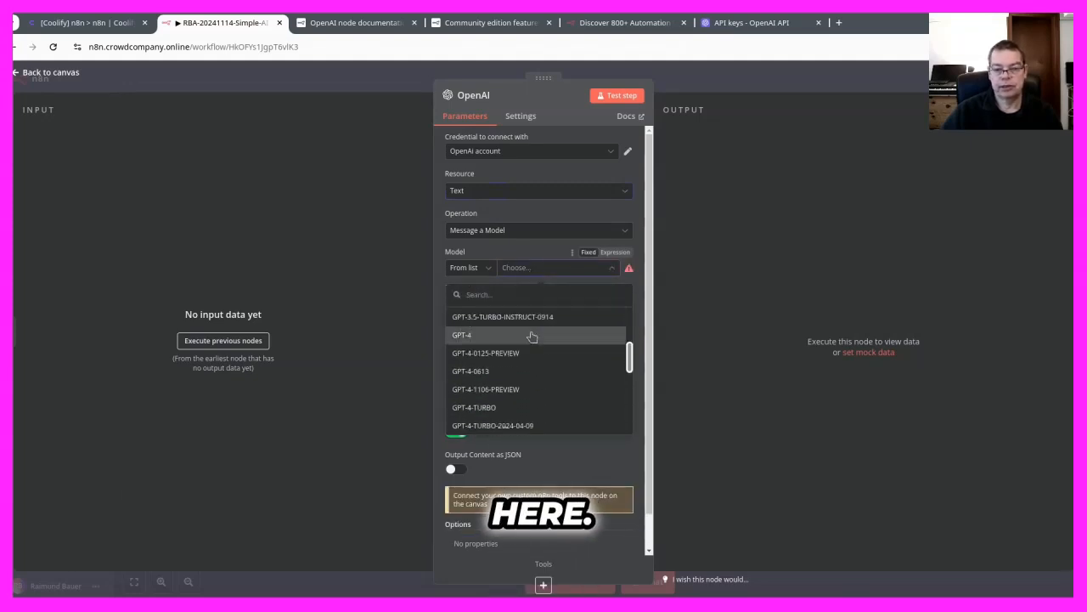
pyautogui.click(530, 335)
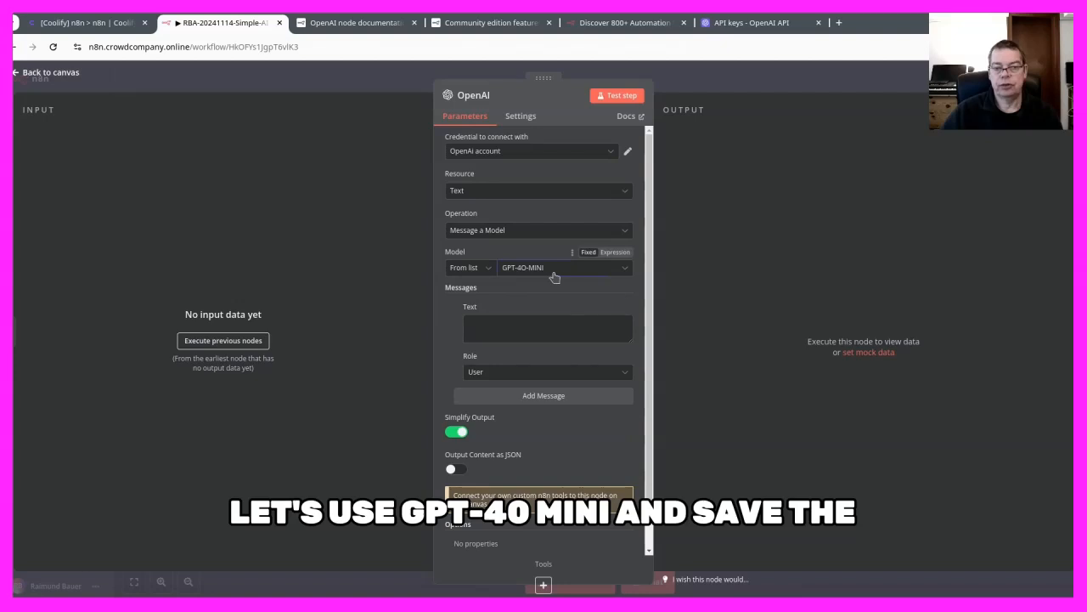
pyautogui.press('Escape')
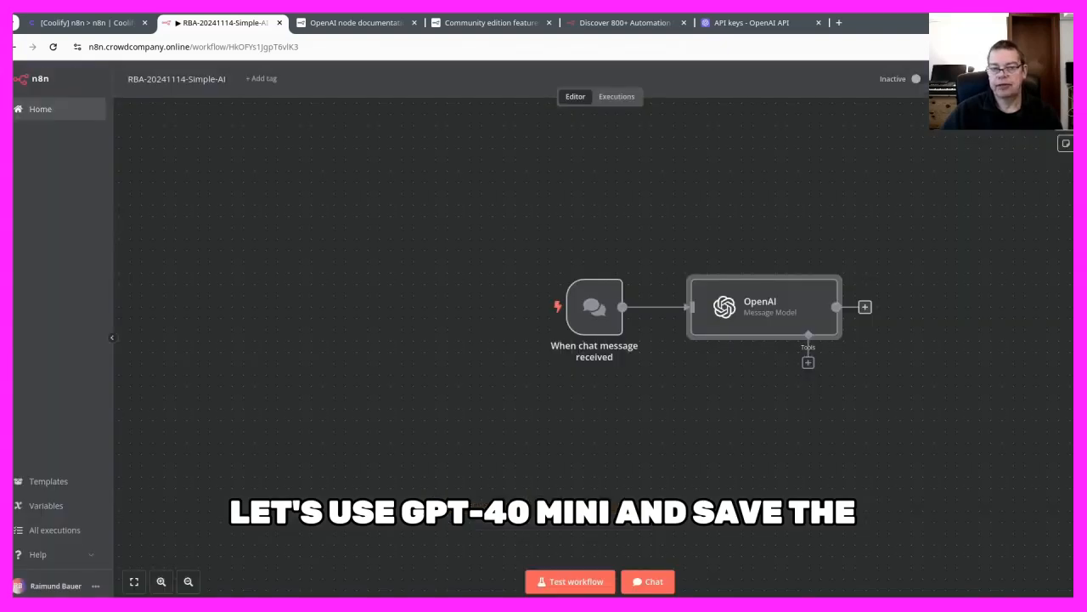
# - Send the test chat message "2+2" to the workflow and inspect the OpenAI node's input and output
pyautogui.click(646, 583)
pyautogui.write('2+2')
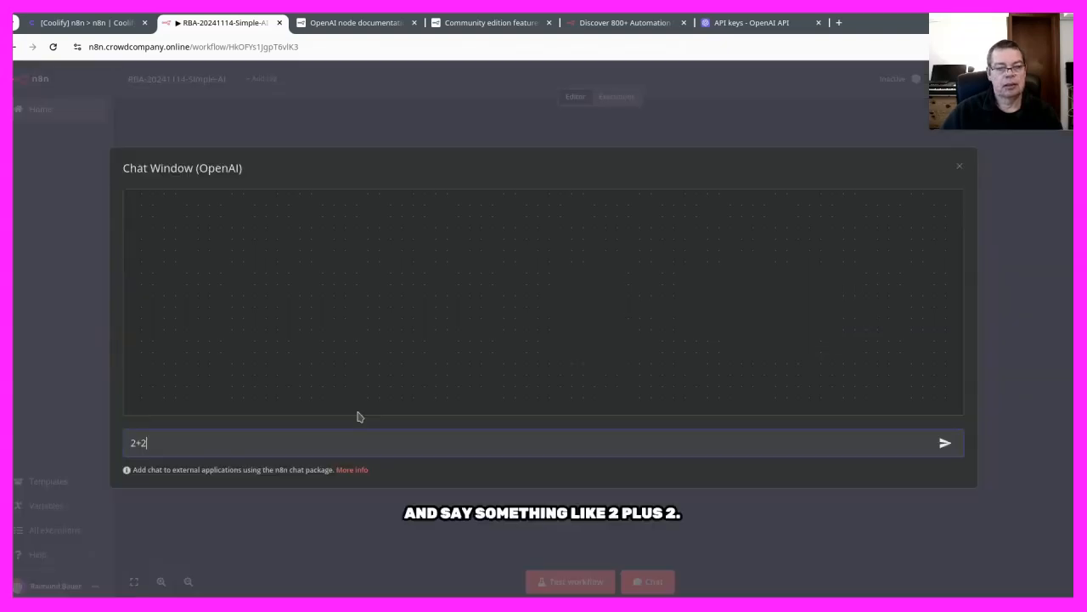
pyautogui.press('Return')
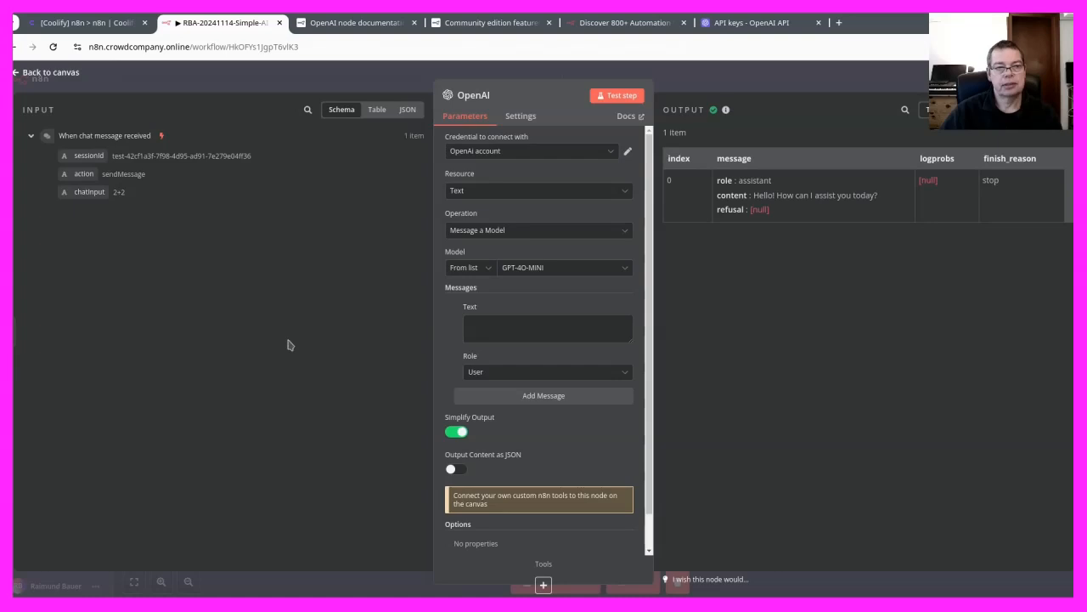
pyautogui.press('Escape')
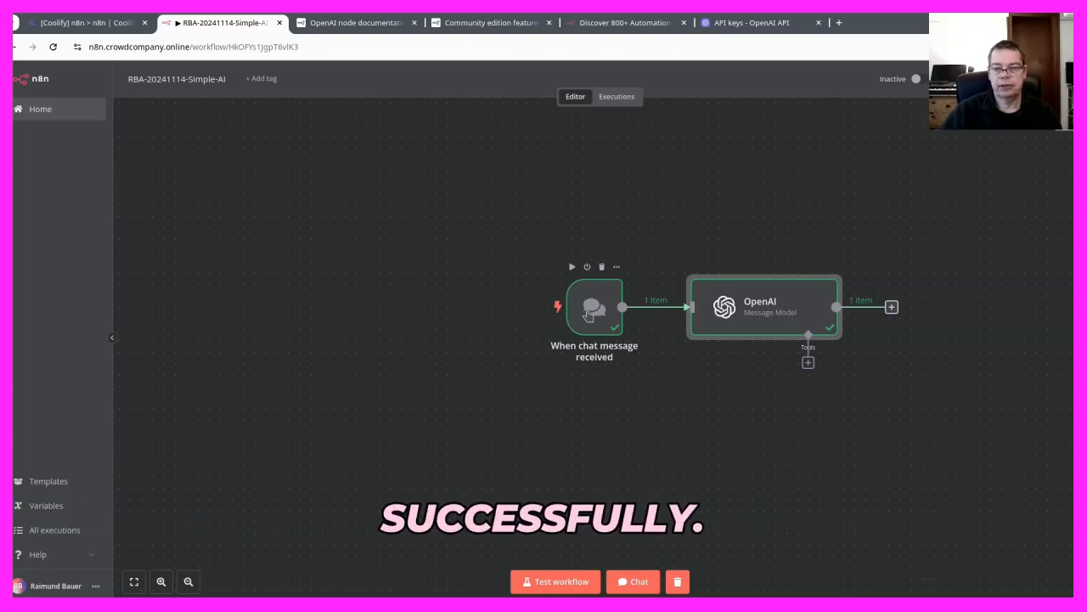
# - Map the trigger's chatInput value into the message text of the OpenAI node
pyautogui.doubleClick(744, 312)
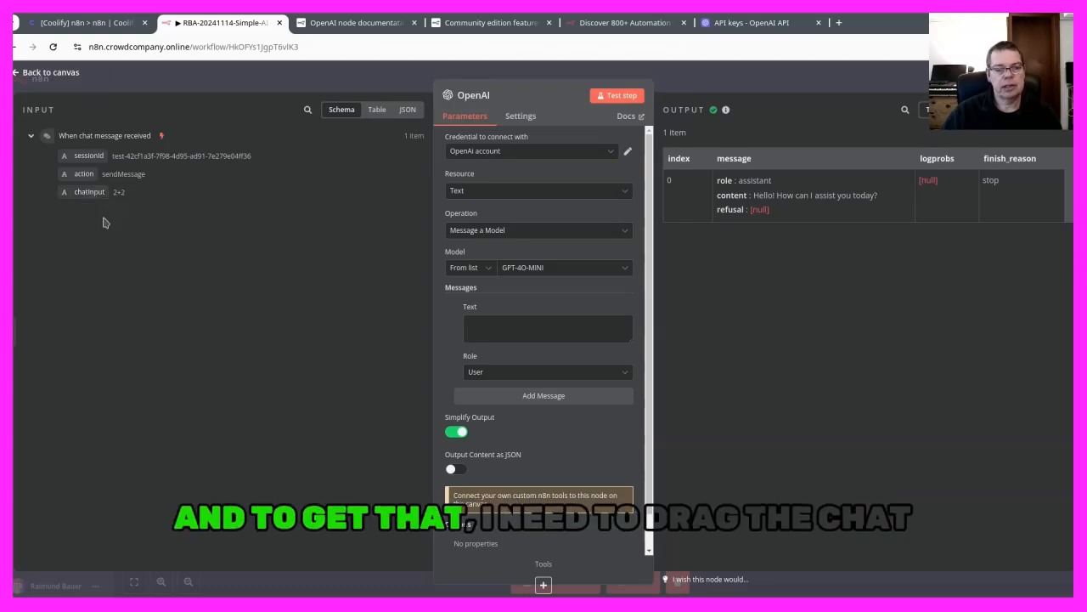
pyautogui.moveTo(89, 192); pyautogui.dragTo(473, 327)
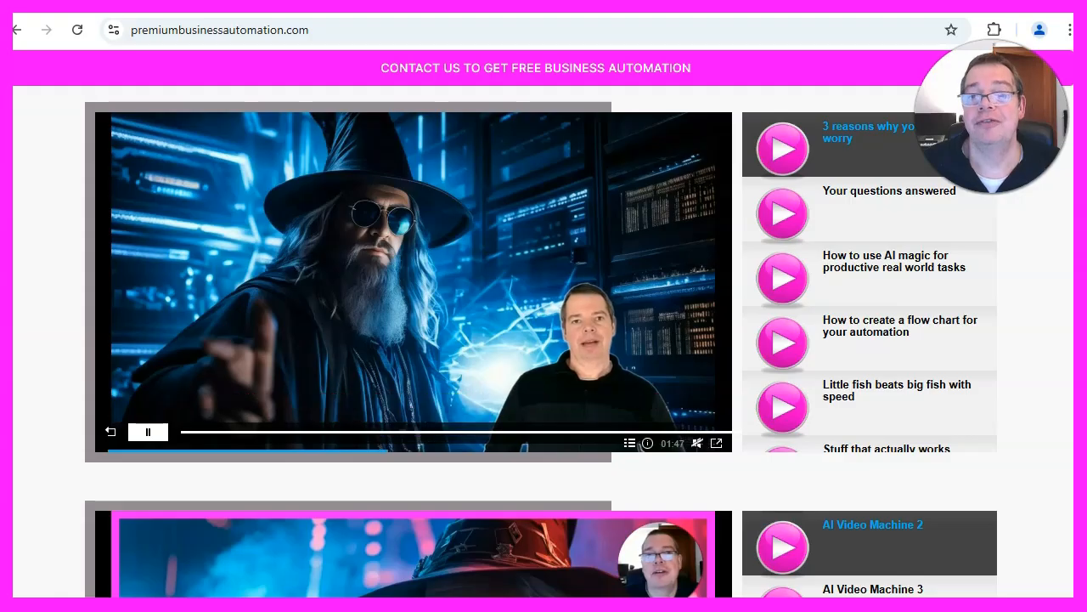
# - Look through the video playlists on the premiumbusinessautomation.com page, down to the free business automation link
pyautogui.click(242, 30)
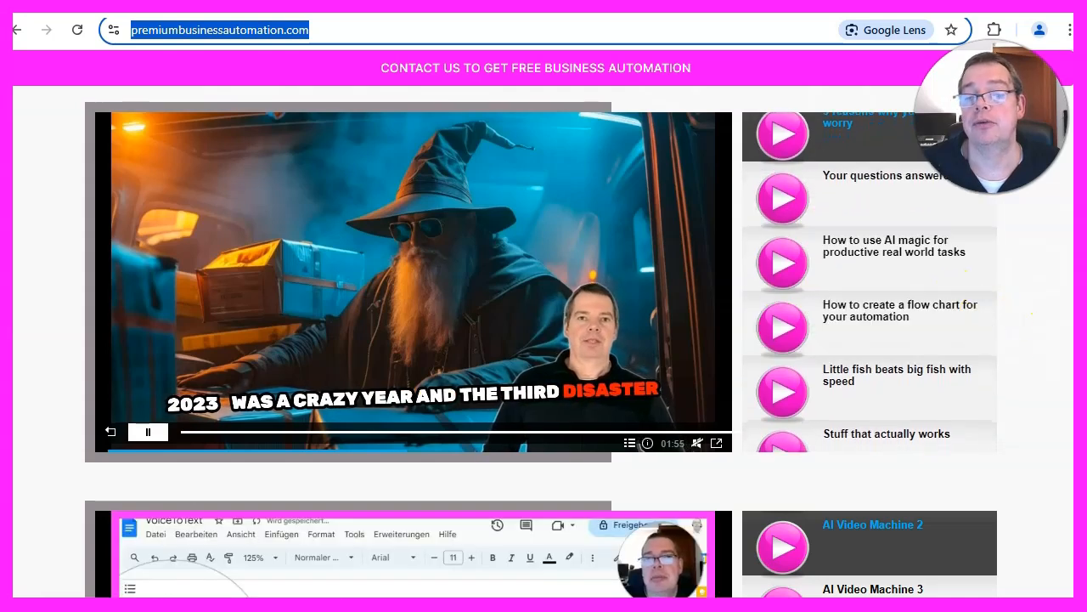
pyautogui.click(1076, 309)
pyautogui.scroll(-3, 544, 323)
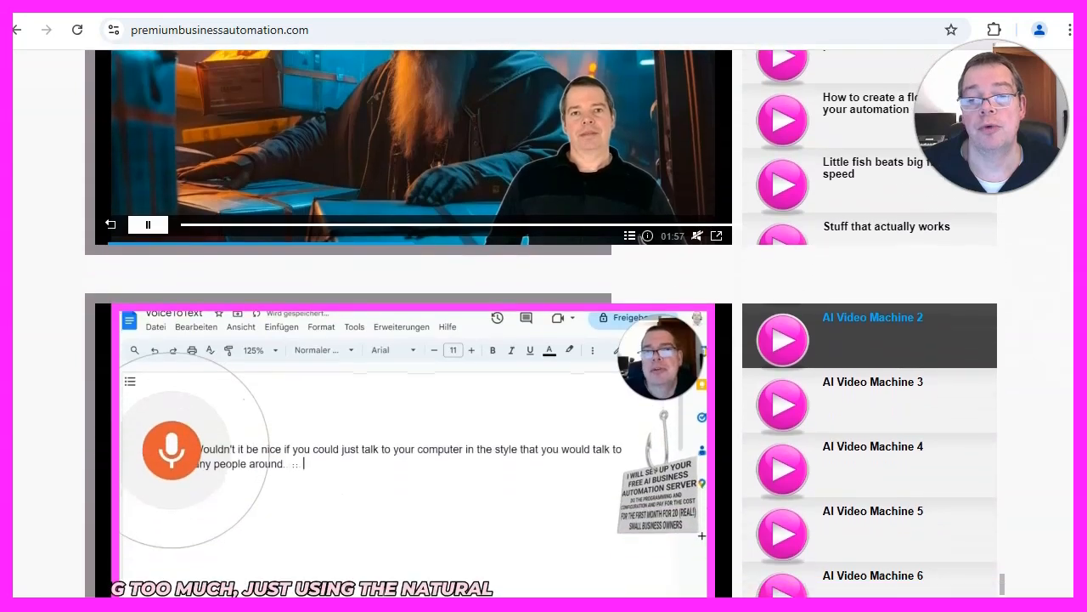
pyautogui.scroll(-3, 1070, 506)
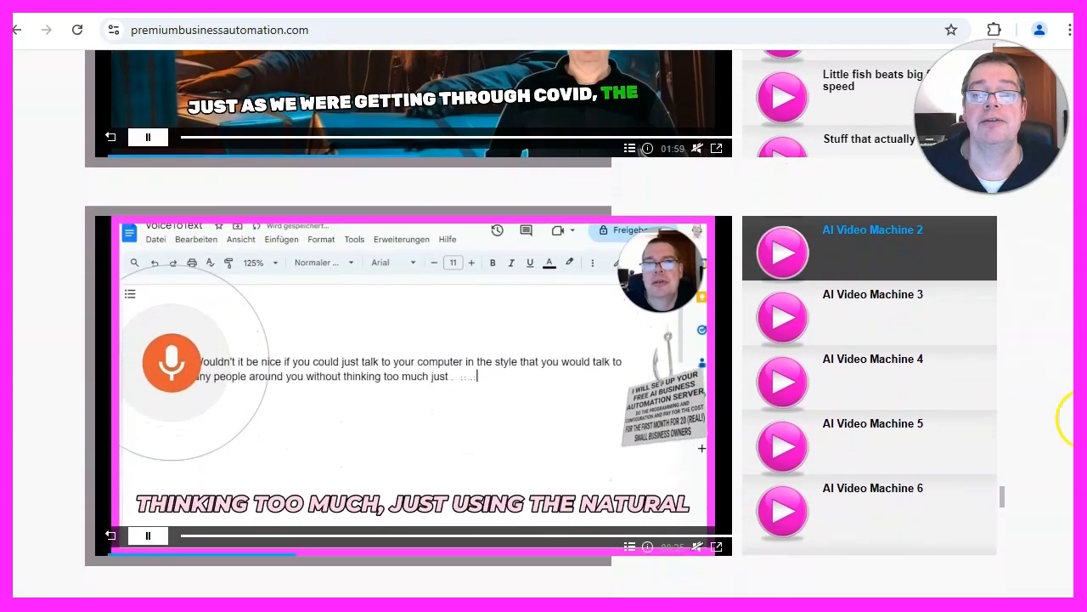
pyautogui.scroll(-3, 1070, 505)
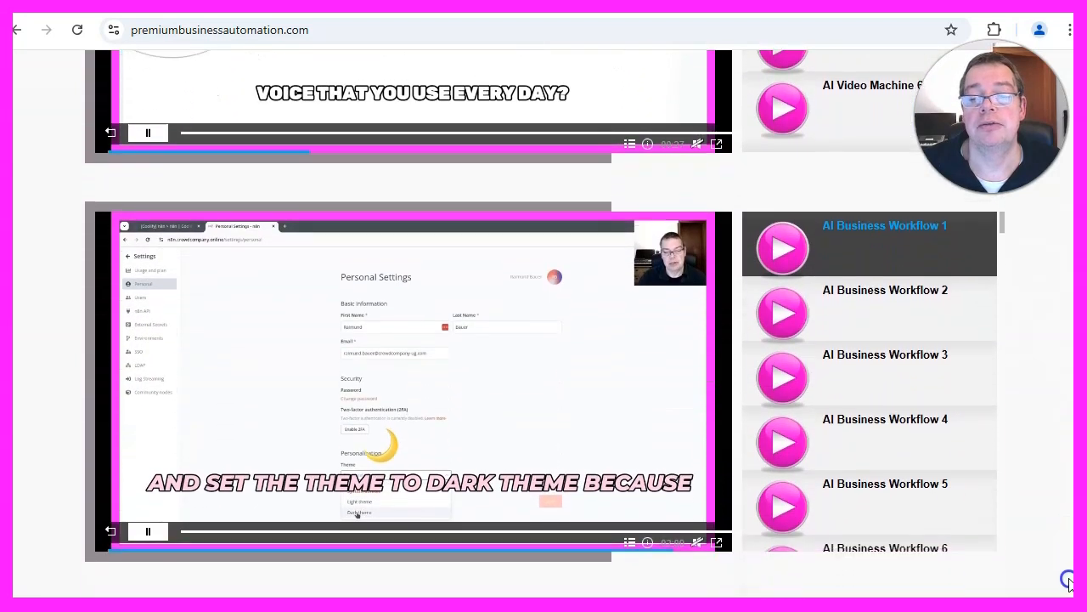
pyautogui.scroll(-2, 544, 323)
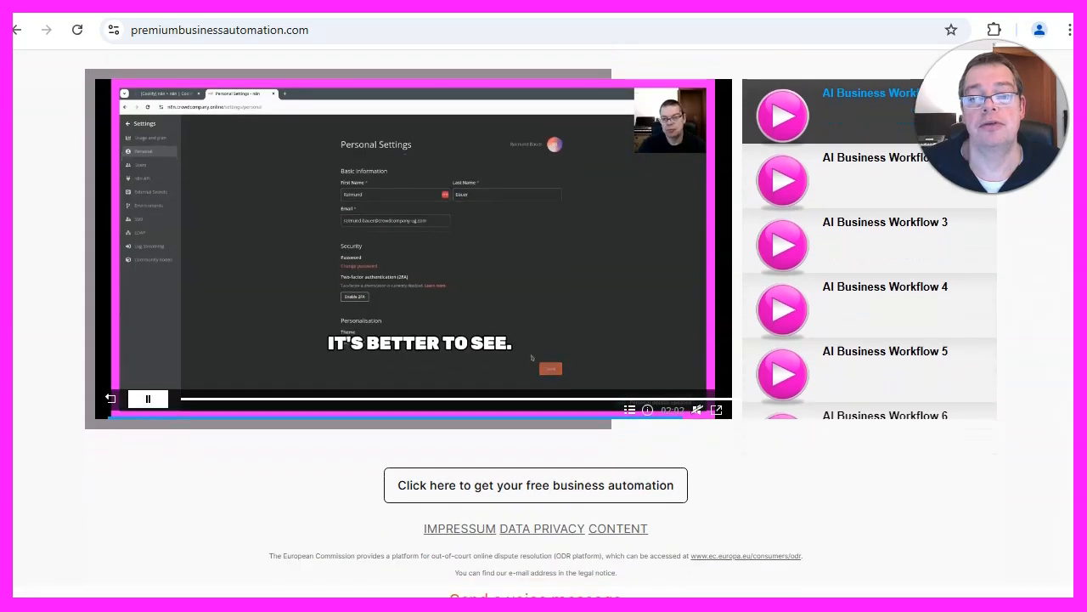